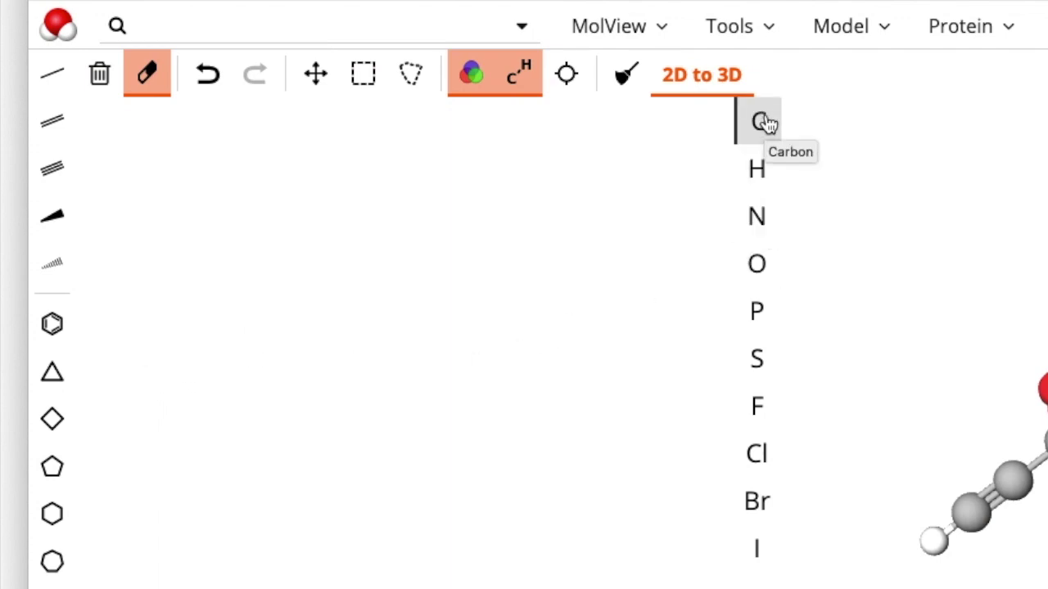
Place four carbon atoms in a horizontal row on the empty canvas and replace the fourth with nitrogen.
{"action": "left_click", "coordinate": [761, 123]}
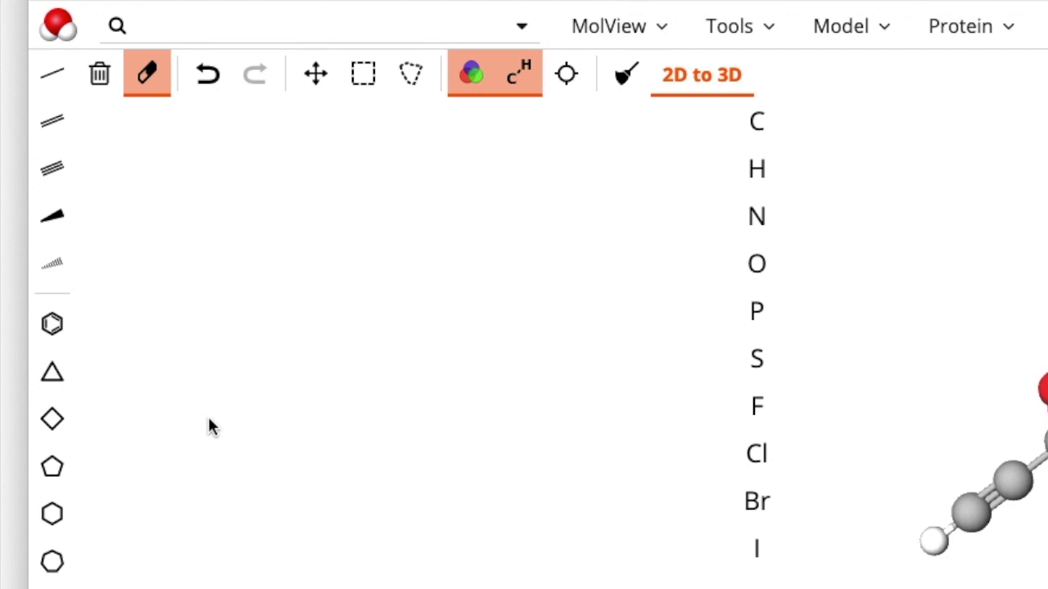
{"action": "left_click", "coordinate": [765, 121]}
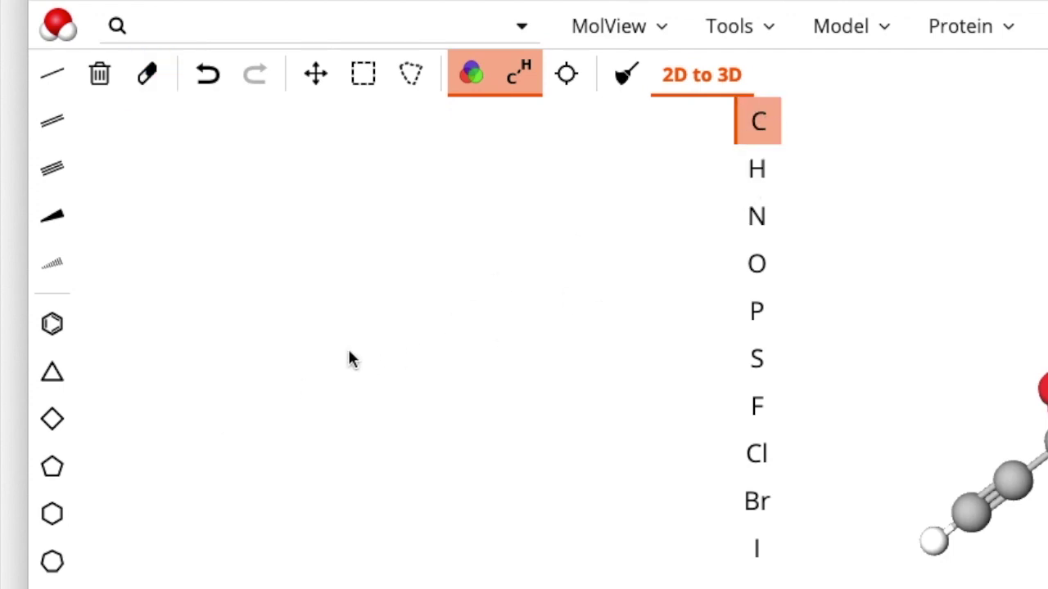
{"action": "left_click", "coordinate": [190, 398]}
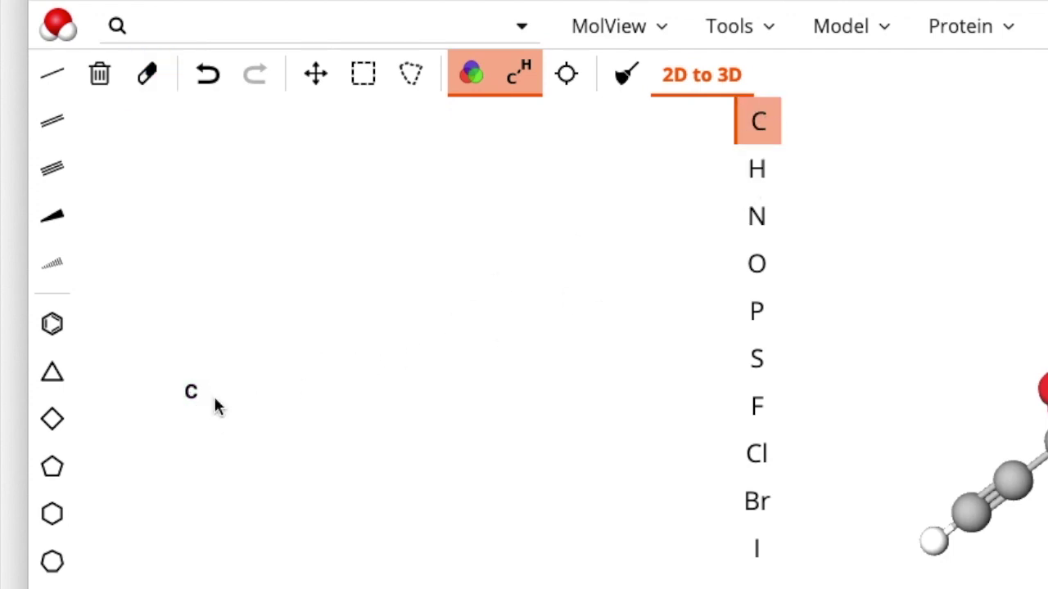
{"action": "left_click", "coordinate": [235, 394]}
{"action": "left_click", "coordinate": [283, 394]}
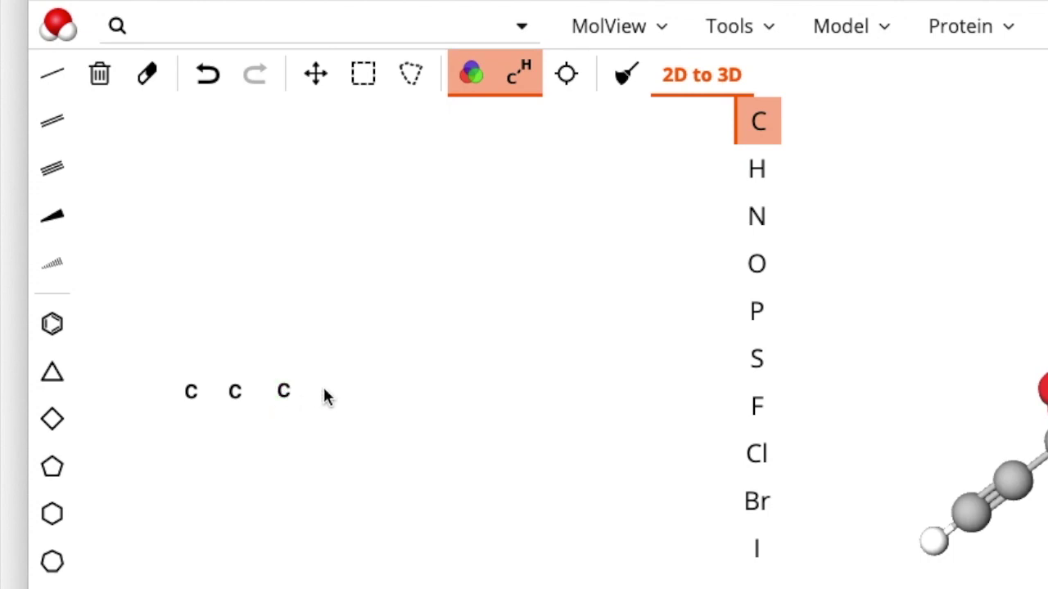
{"action": "left_click", "coordinate": [324, 392]}
{"action": "left_click", "coordinate": [769, 231]}
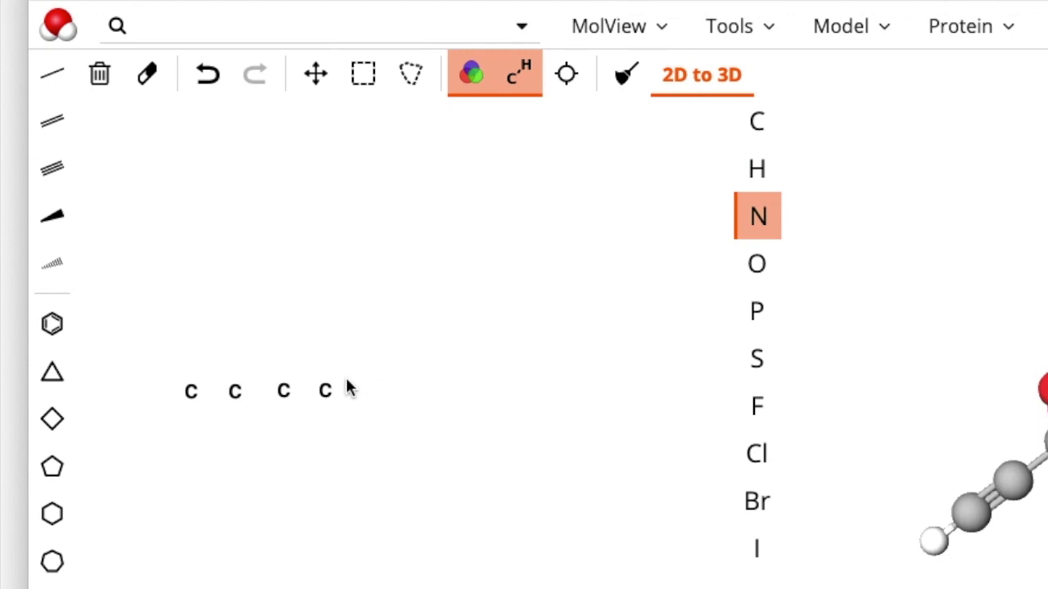
{"action": "left_click", "coordinate": [326, 393]}
Extend the atom row after the nitrogen with two carbons, a second nitrogen and an oxygen.
{"action": "left_click", "coordinate": [764, 170]}
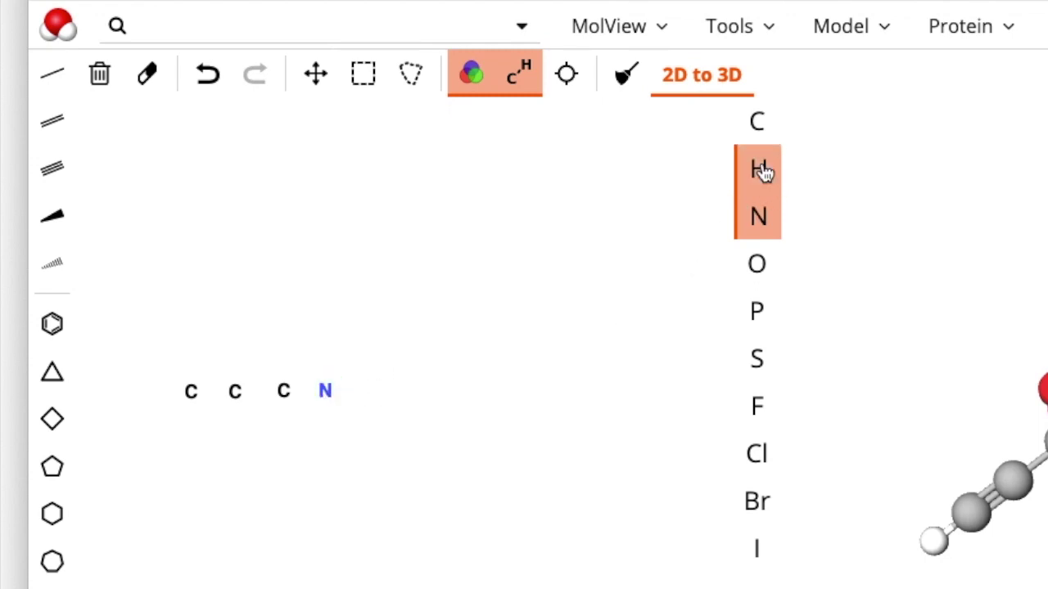
{"action": "left_click", "coordinate": [760, 122]}
{"action": "left_click", "coordinate": [369, 394]}
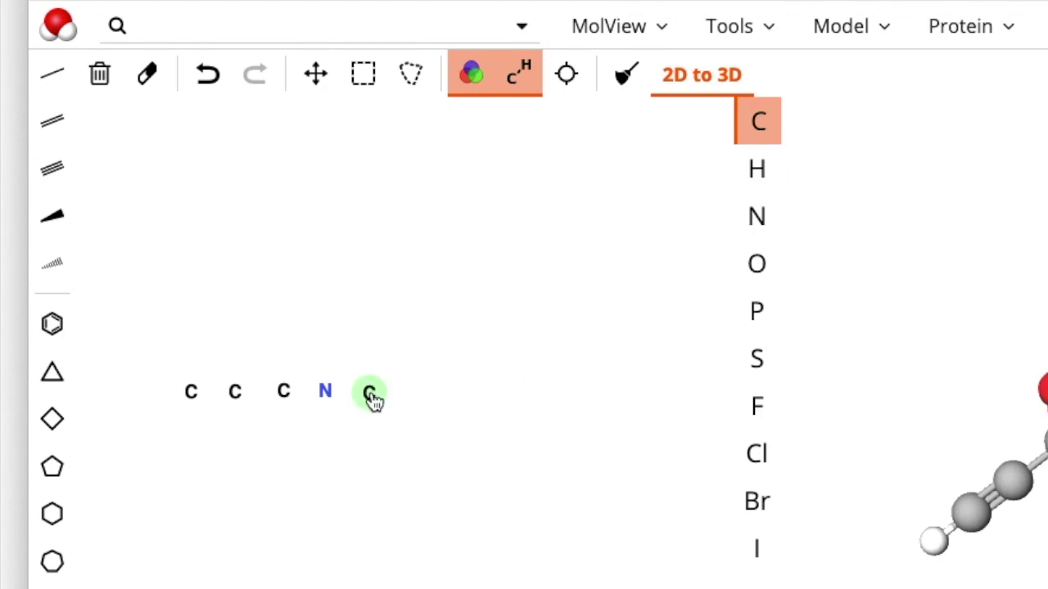
{"action": "left_click", "coordinate": [422, 394]}
{"action": "left_click", "coordinate": [756, 220]}
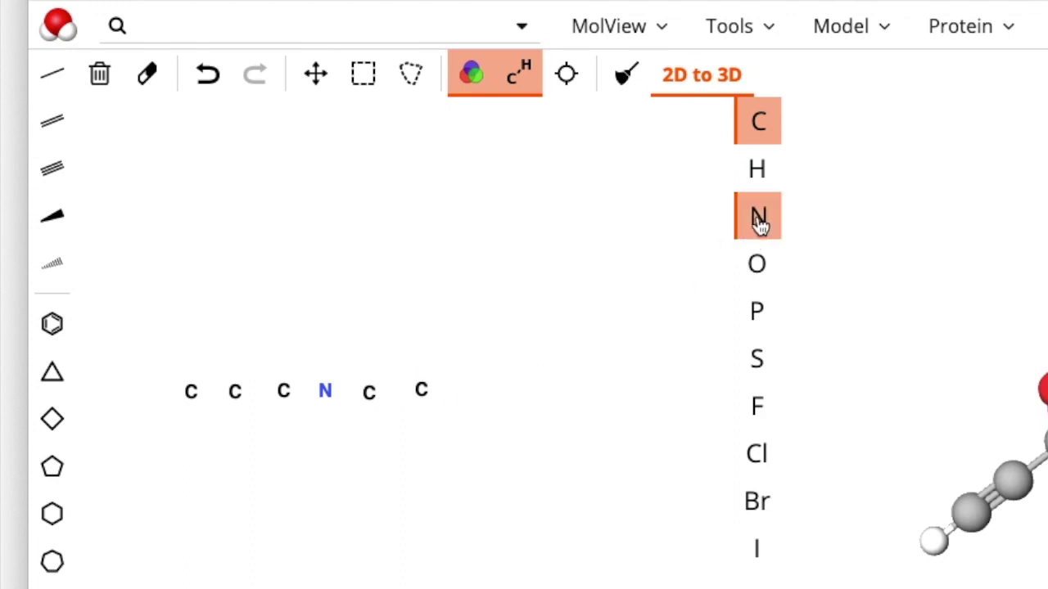
{"action": "left_click", "coordinate": [468, 390]}
{"action": "left_click", "coordinate": [745, 275]}
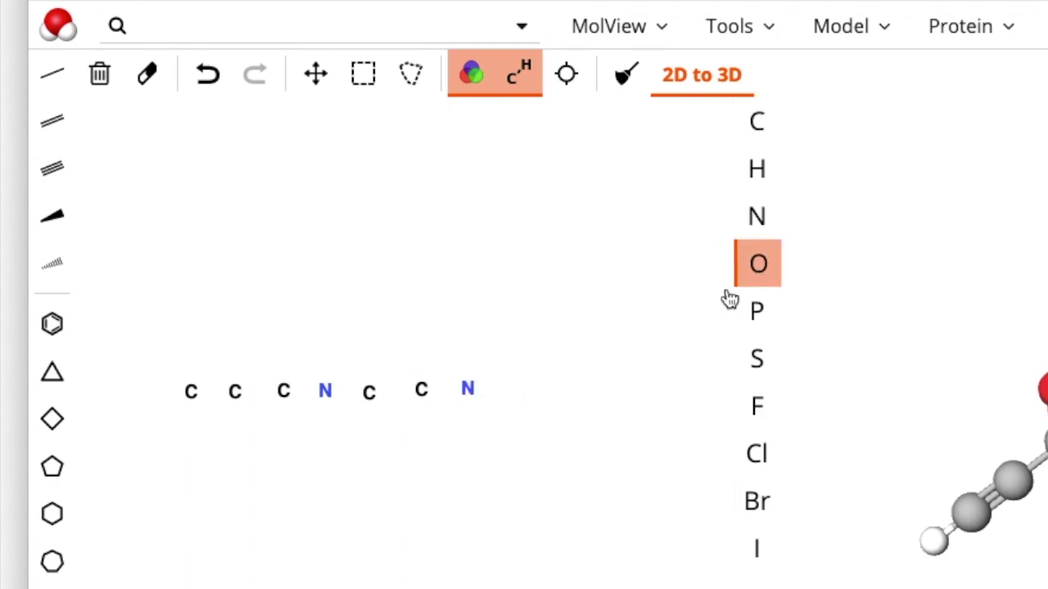
{"action": "left_click", "coordinate": [516, 388]}
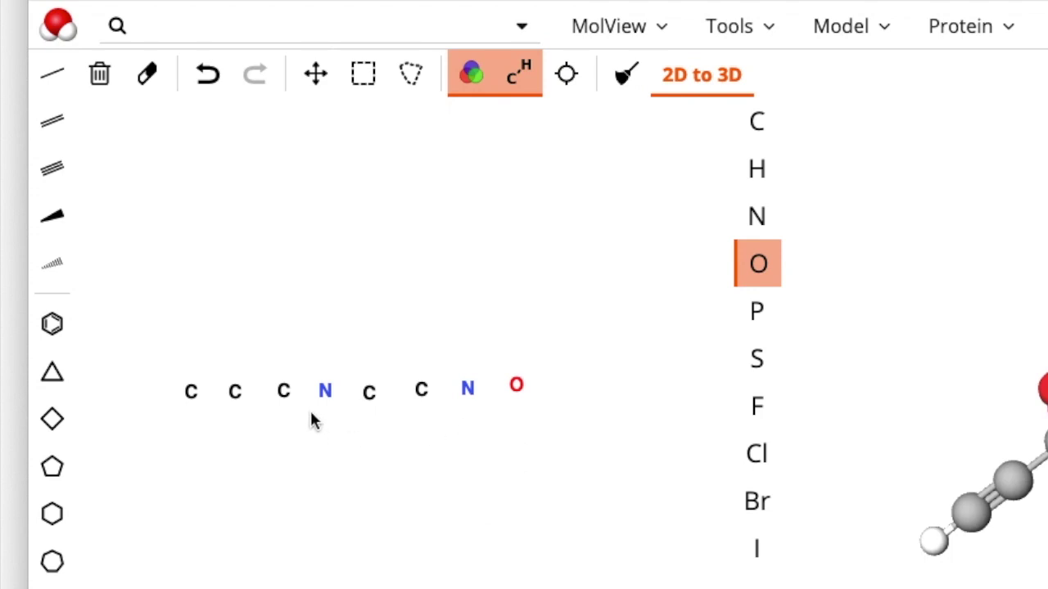
Connect all eight atoms in the row with single bonds.
{"action": "left_click", "coordinate": [52, 75]}
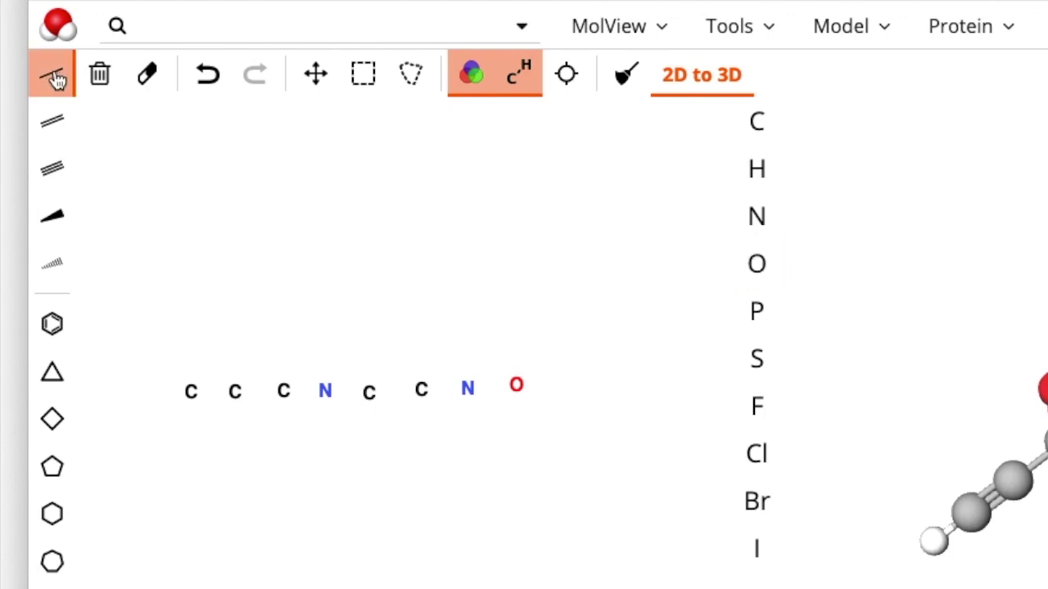
{"action": "left_click_drag", "start_coordinate": [208, 394], "coordinate": [283, 391]}
{"action": "mouse_move", "coordinate": [283, 391]}
{"action": "left_mouse_down"}
{"action": "mouse_move", "coordinate": [423, 398]}
{"action": "mouse_move", "coordinate": [516, 384]}
{"action": "left_mouse_up"}
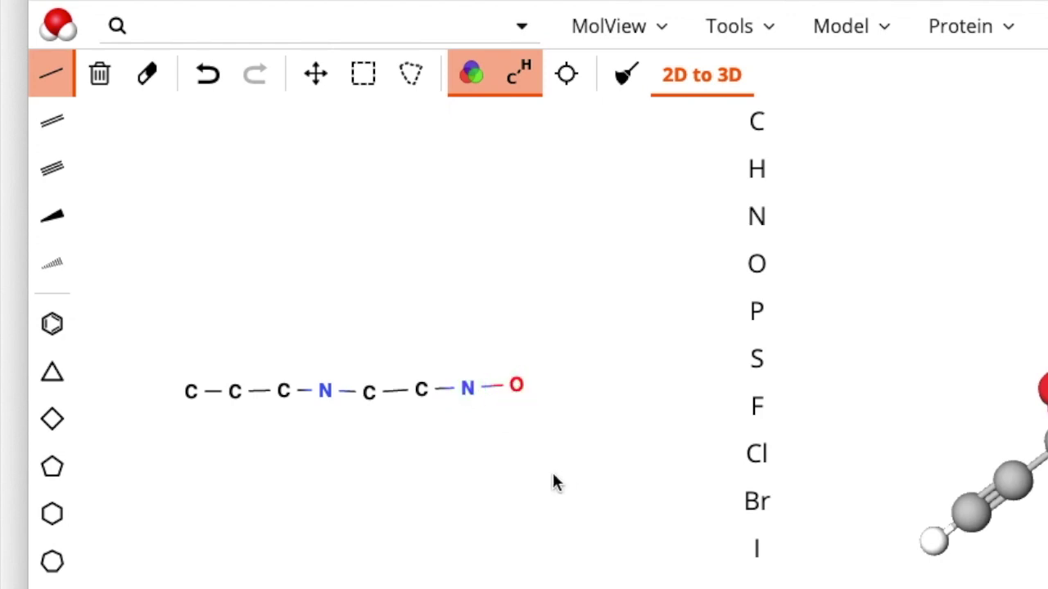
Add an oxygen below the third carbon and join the two atoms with a double bond.
{"action": "left_click", "coordinate": [757, 263]}
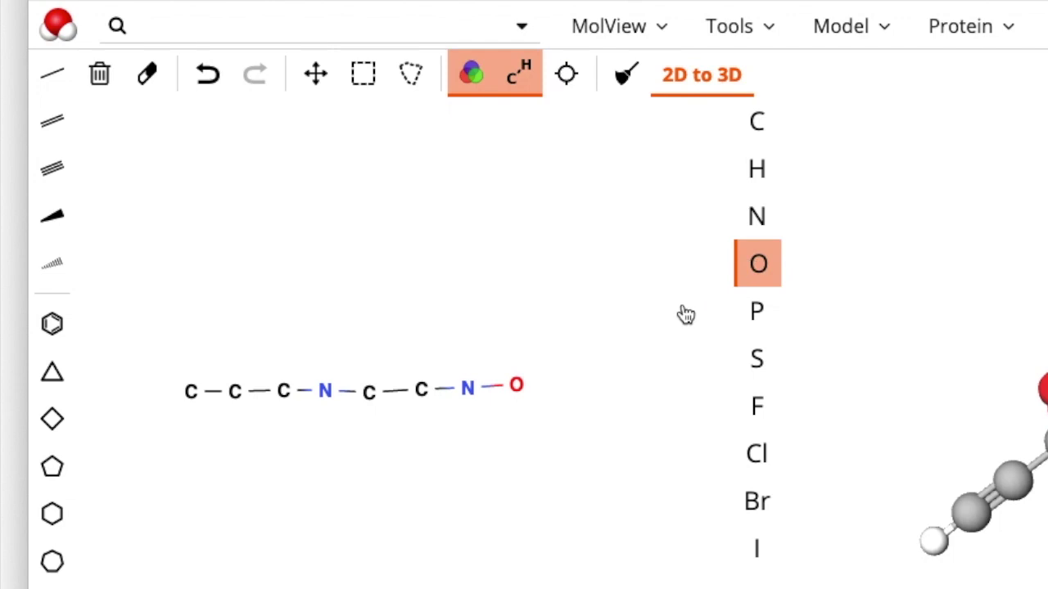
{"action": "left_click", "coordinate": [283, 430]}
{"action": "left_click", "coordinate": [51, 122]}
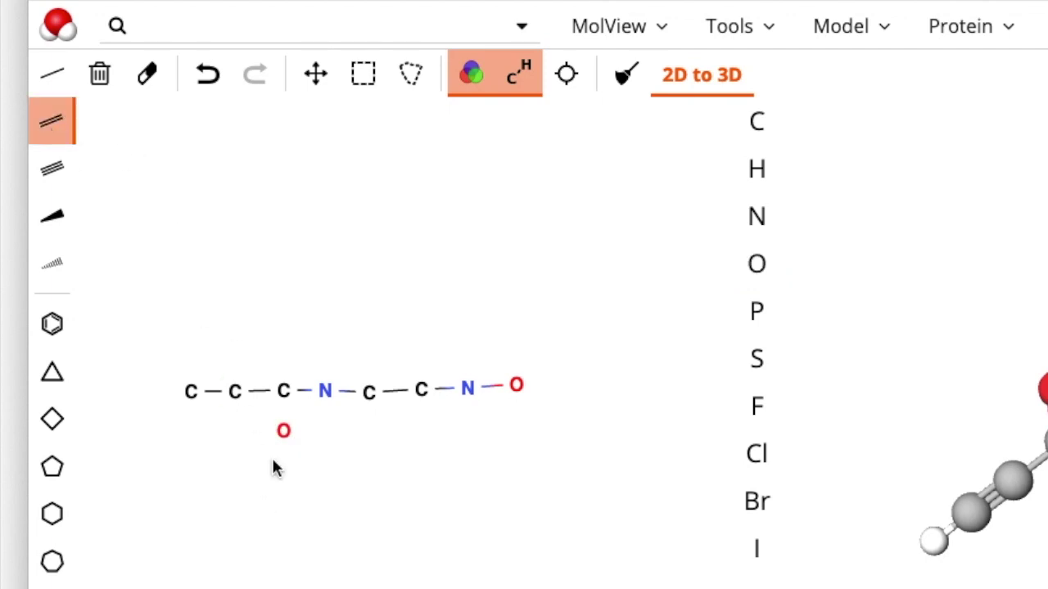
{"action": "left_click", "coordinate": [285, 392]}
{"action": "left_click_drag", "start_coordinate": [286, 396], "coordinate": [282, 432]}
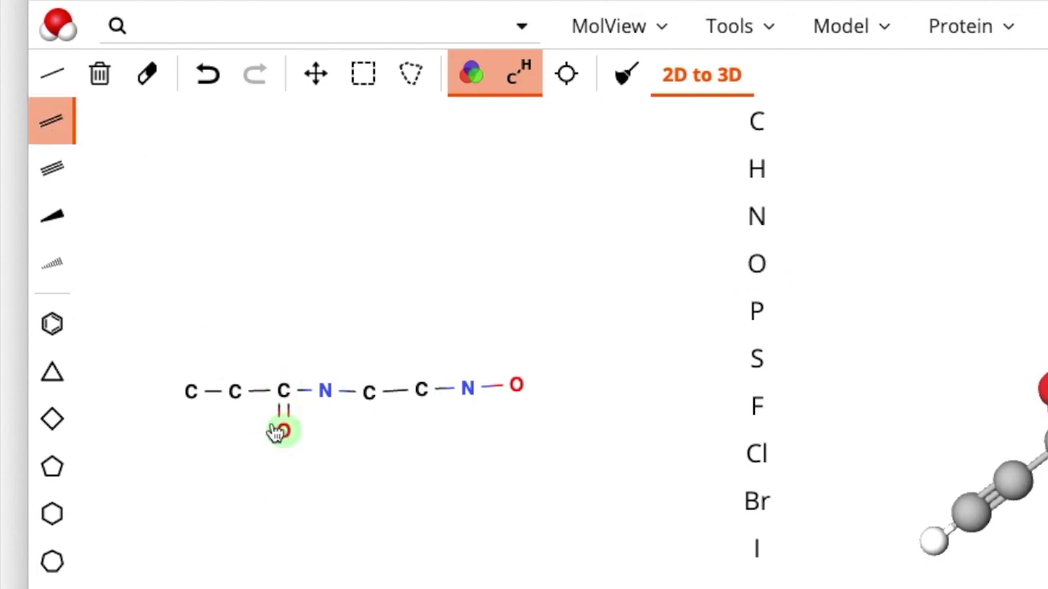
Make the bond between the first two carbons triple and the bond from the first nitrogen to the following carbon double.
{"action": "left_click_drag", "start_coordinate": [193, 393], "coordinate": [235, 399]}
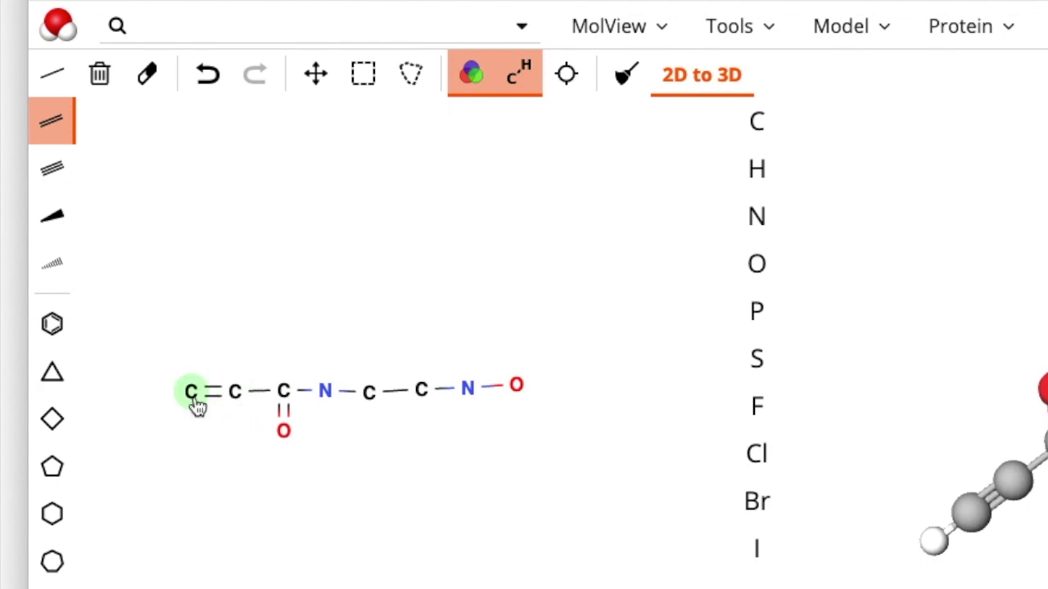
{"action": "left_click", "coordinate": [67, 166]}
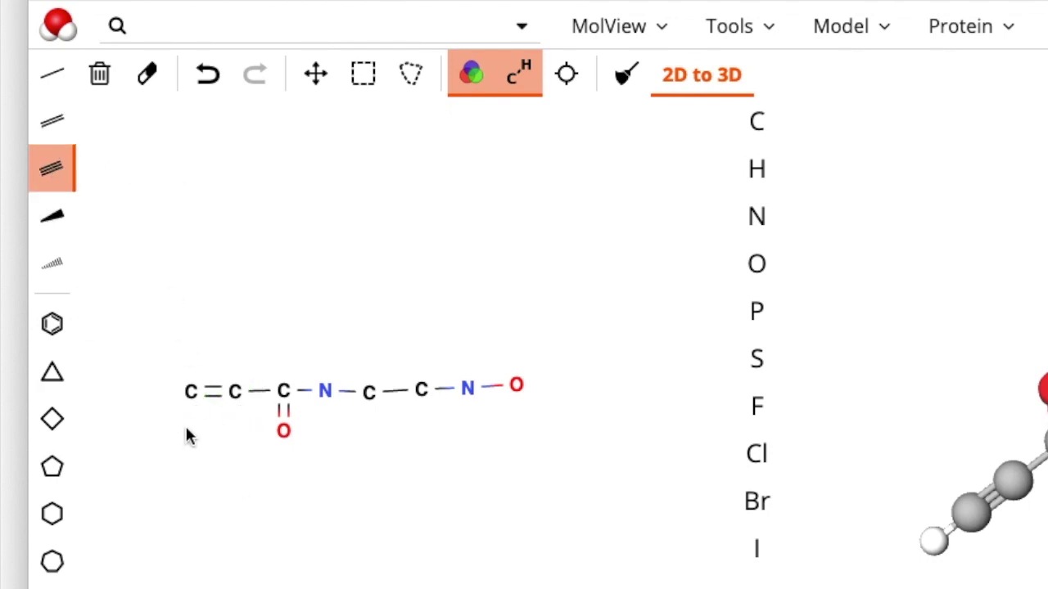
{"action": "left_click", "coordinate": [206, 397]}
{"action": "left_click", "coordinate": [210, 396]}
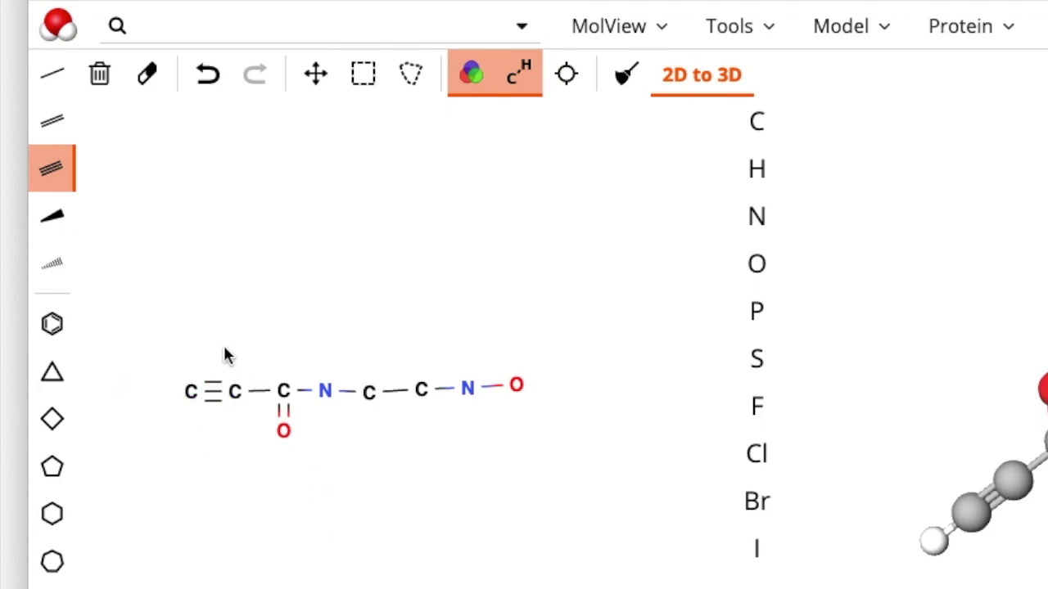
{"action": "left_click", "coordinate": [47, 122]}
{"action": "left_click_drag", "start_coordinate": [332, 390], "coordinate": [368, 393]}
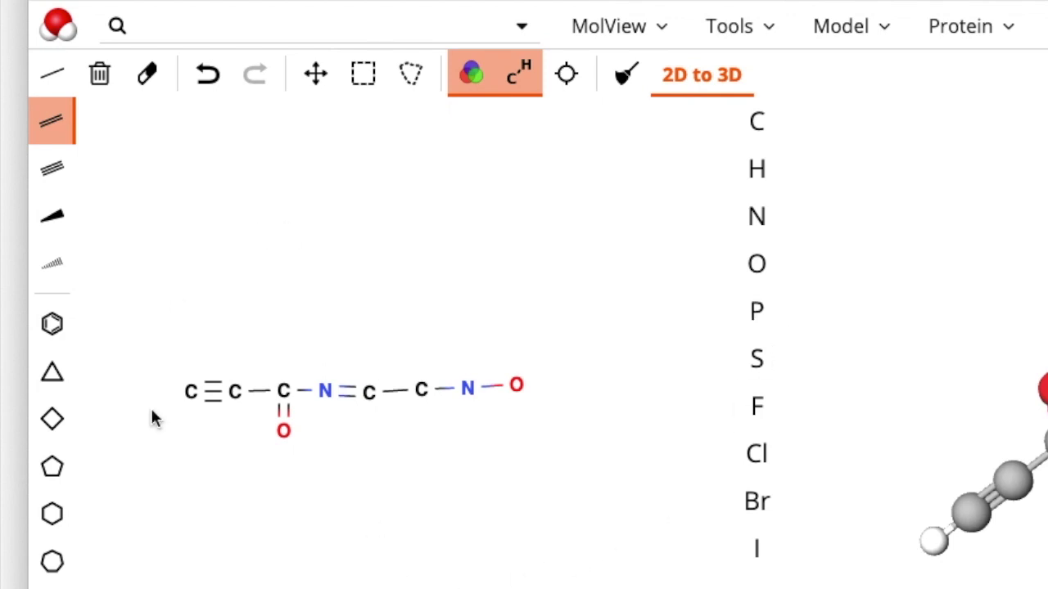
Refresh the display of all carbon and hydrogen atoms and clean up the structure's layout.
{"action": "left_click", "coordinate": [519, 77]}
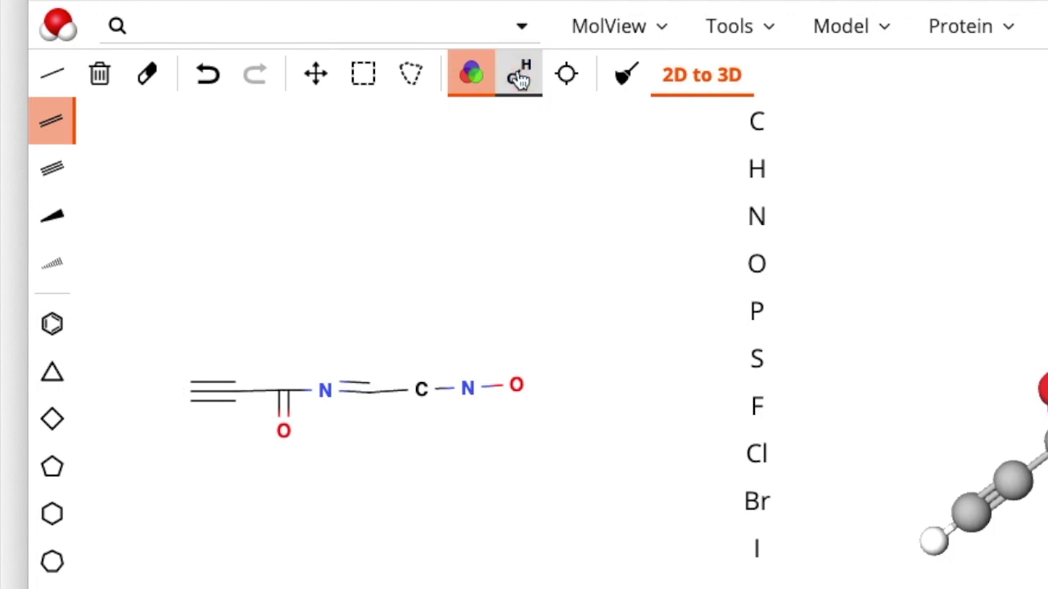
{"action": "left_click", "coordinate": [519, 77]}
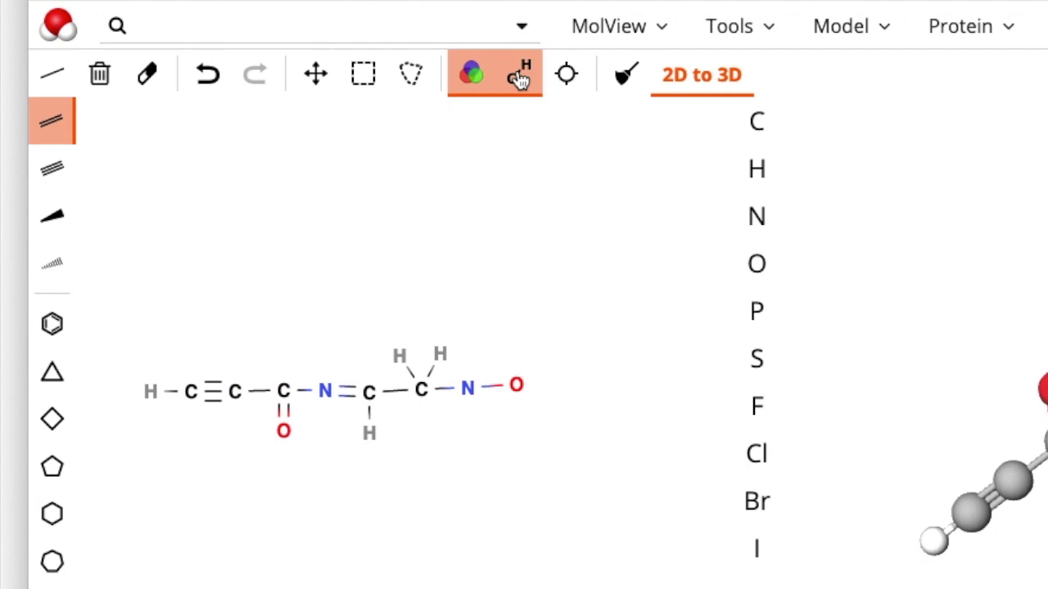
{"action": "left_click", "coordinate": [631, 77]}
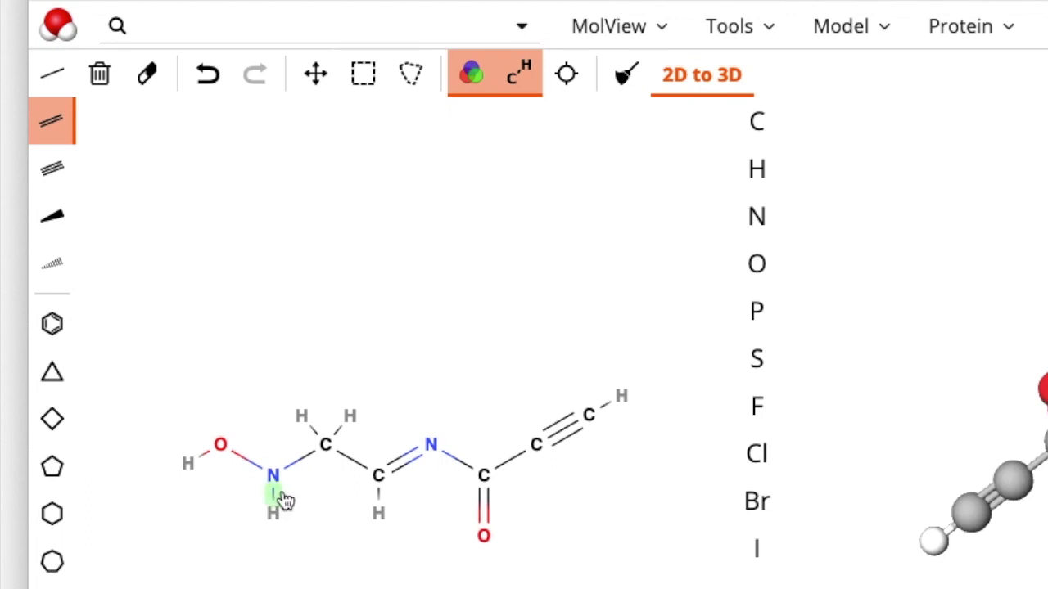
Compare the skeletal drawing of the molecule with the version showing all carbons and hydrogens.
{"action": "left_click", "coordinate": [524, 74]}
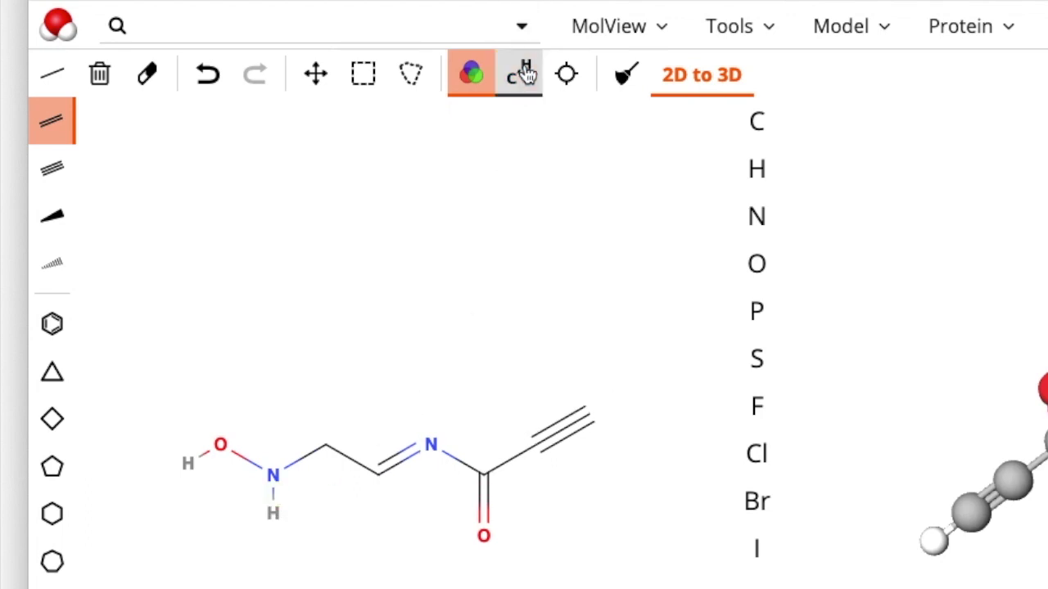
{"action": "left_click", "coordinate": [525, 74]}
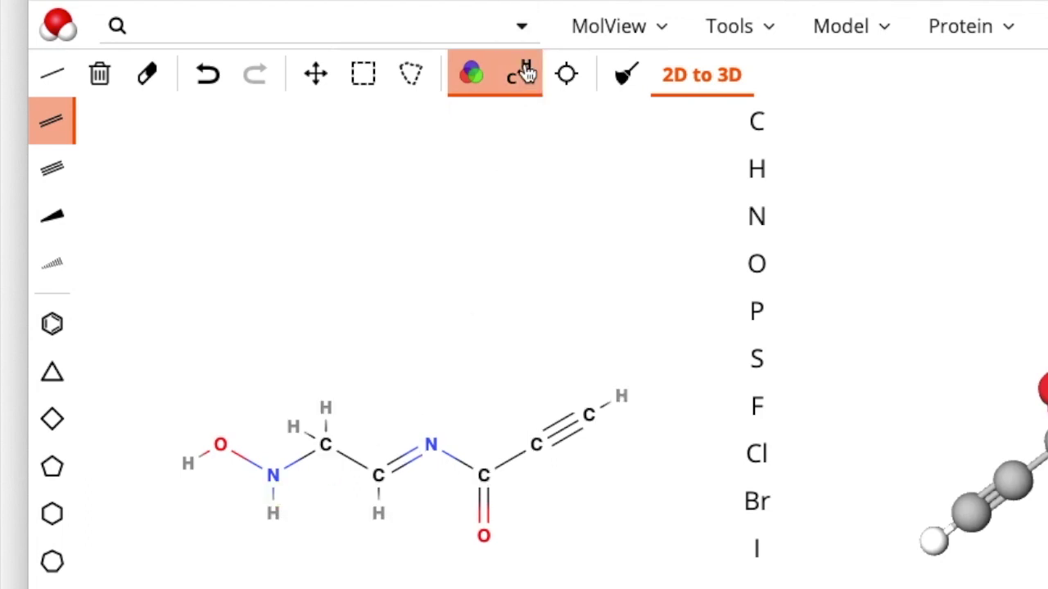
{"action": "left_click", "coordinate": [527, 74]}
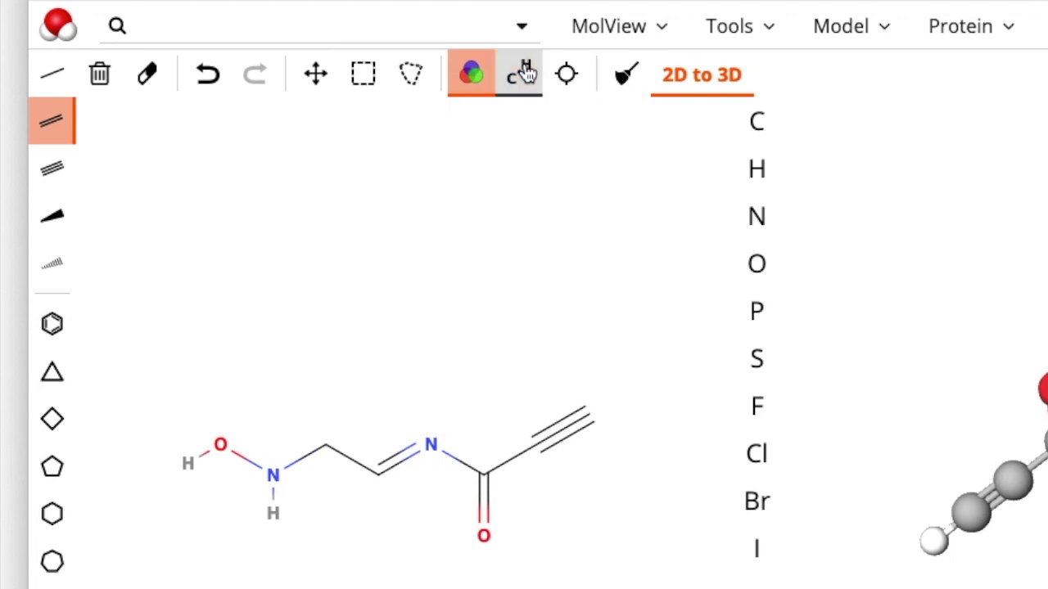
{"action": "left_click", "coordinate": [527, 73]}
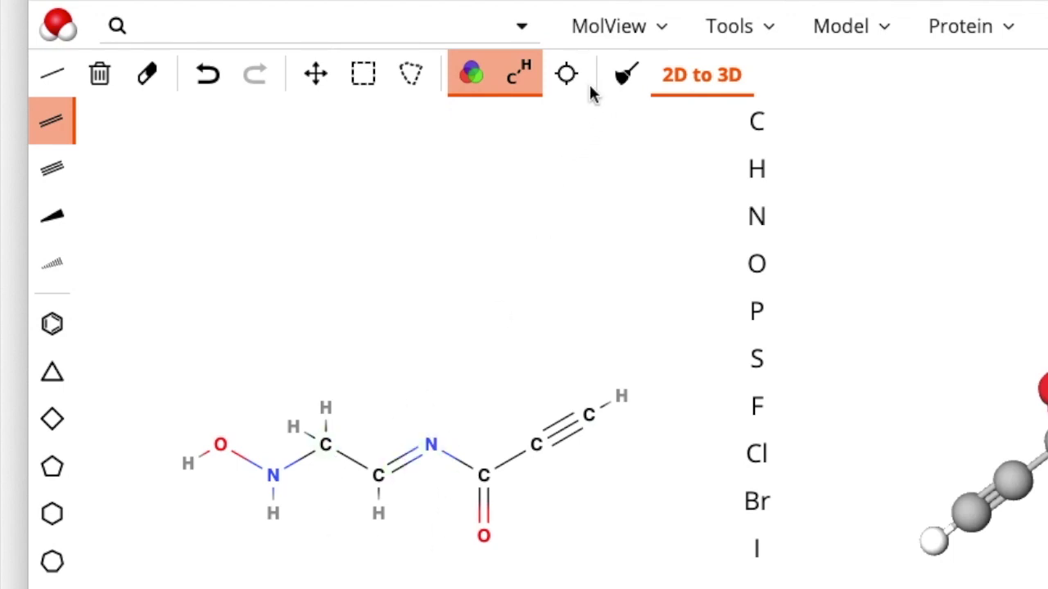
Clean up the drawn structure again and generate its 3D model.
{"action": "left_click", "coordinate": [630, 77]}
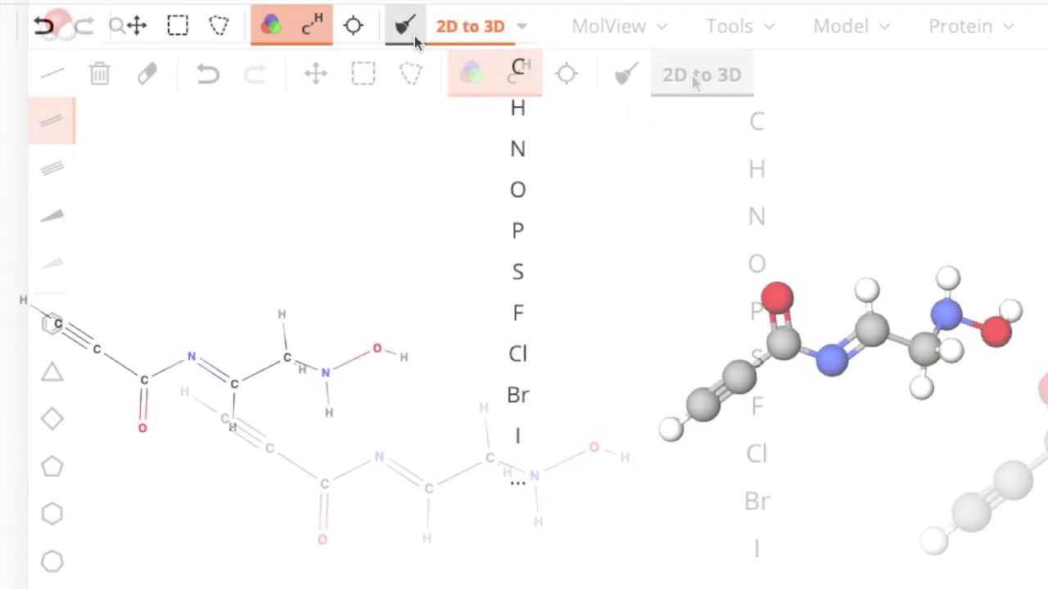
{"action": "left_click", "coordinate": [463, 30]}
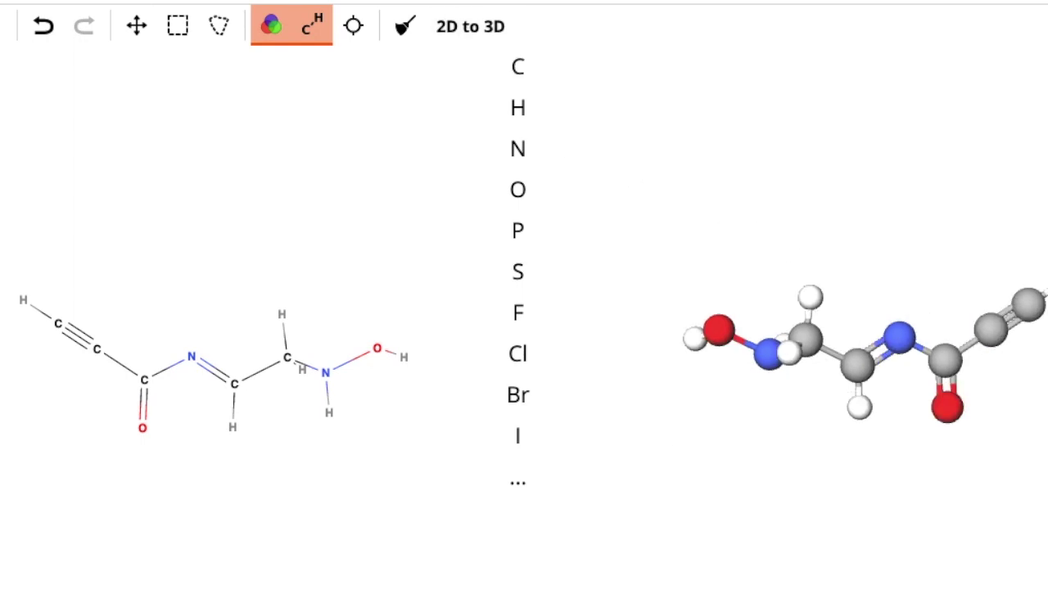
Rotate the 3D model to examine the geometry around its carbon and nitrogen atoms from several angles.
{"action": "left_click_drag", "start_coordinate": [1030, 349], "coordinate": [816, 339]}
{"action": "left_click_drag", "start_coordinate": [851, 479], "coordinate": [783, 262]}
{"action": "left_click_drag", "start_coordinate": [764, 414], "coordinate": [870, 273]}
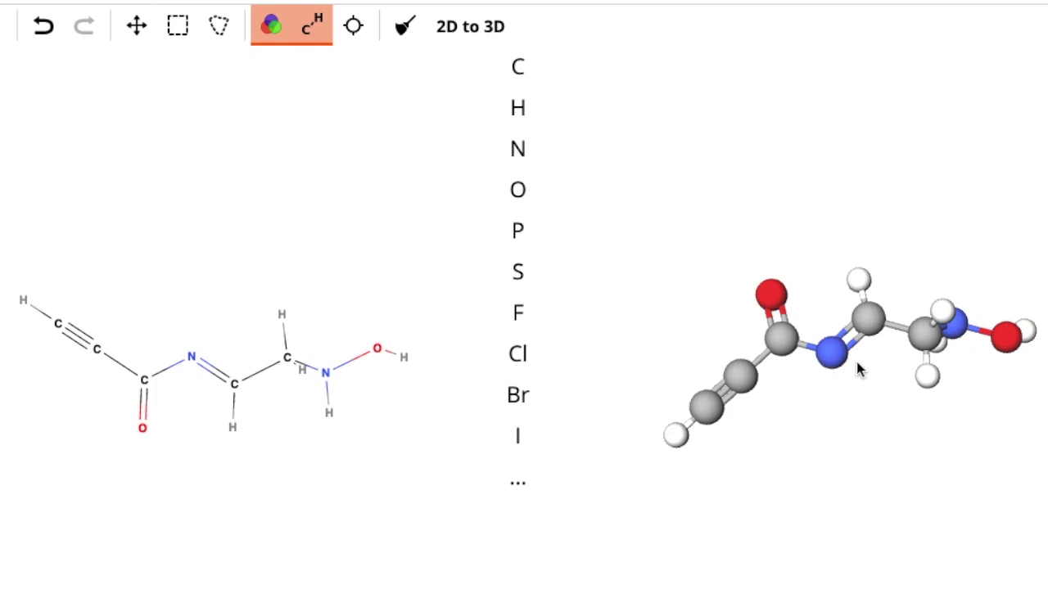
{"action": "mouse_move", "coordinate": [825, 362]}
{"action": "left_mouse_down"}
{"action": "mouse_move", "coordinate": [811, 321]}
{"action": "mouse_move", "coordinate": [792, 311]}
{"action": "mouse_move", "coordinate": [807, 318]}
{"action": "mouse_move", "coordinate": [823, 367]}
{"action": "left_mouse_up"}
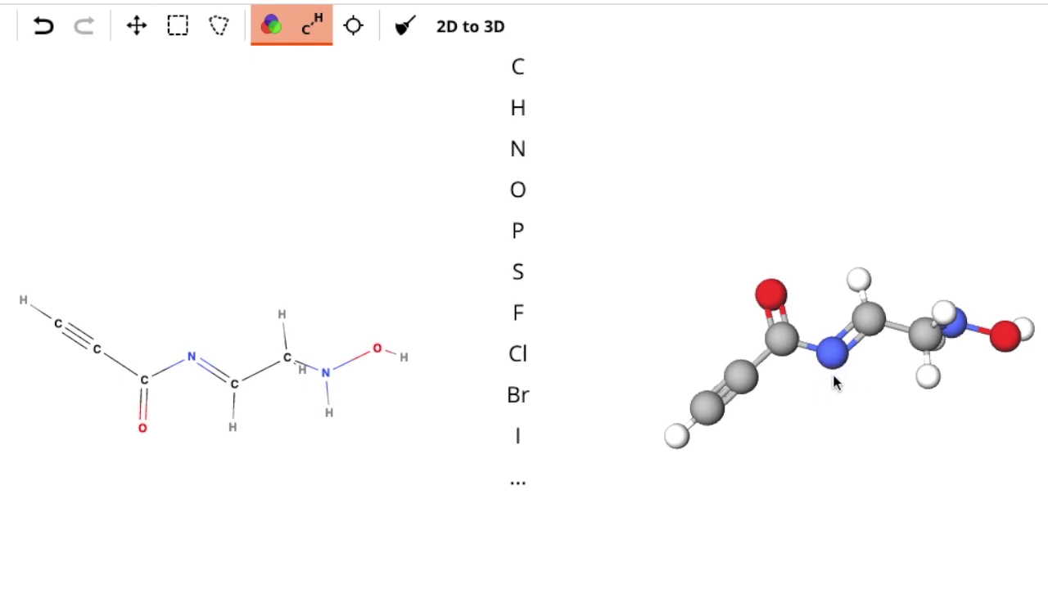
{"action": "mouse_move", "coordinate": [839, 354]}
{"action": "left_mouse_down"}
{"action": "mouse_move", "coordinate": [816, 409]}
{"action": "mouse_move", "coordinate": [853, 411]}
{"action": "left_mouse_up"}
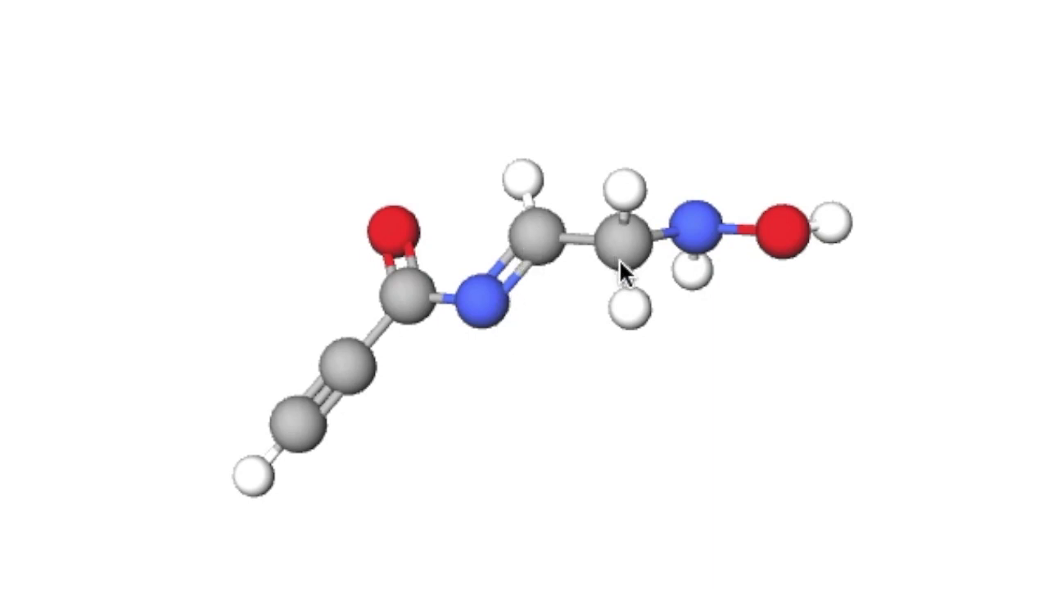
{"action": "left_click_drag", "start_coordinate": [486, 395], "coordinate": [463, 406]}
{"action": "left_click_drag", "start_coordinate": [552, 227], "coordinate": [563, 66]}
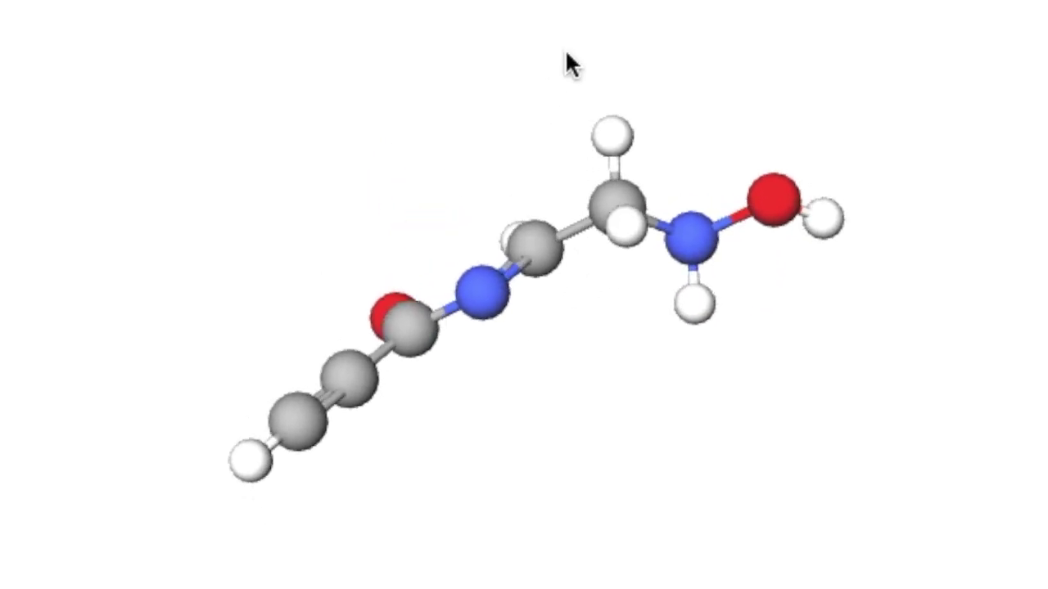